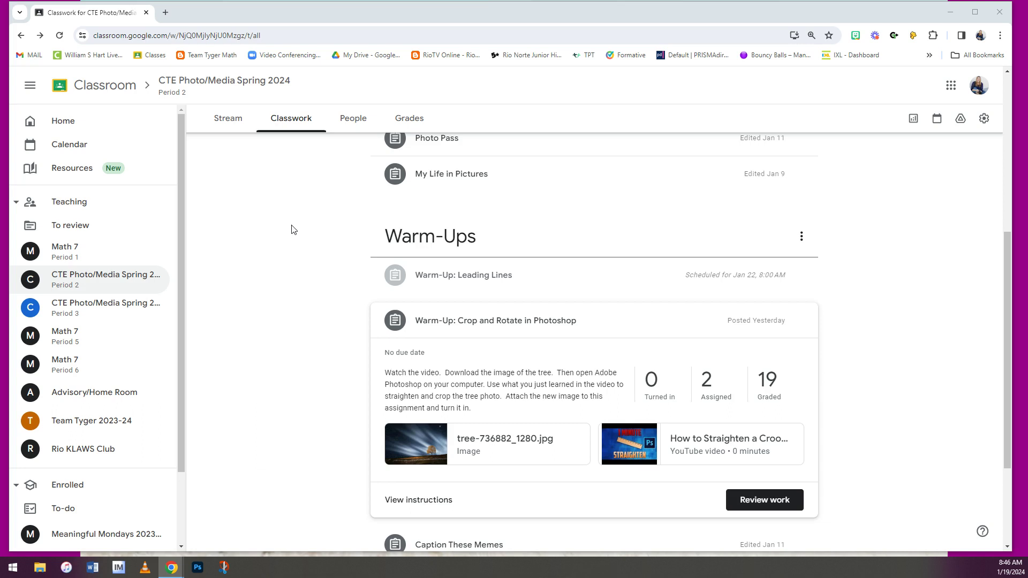
Download tree-736882_1280.jpg from the assignment's Drive preview, then minimize the browser
scroll(294, 230, down, 1)
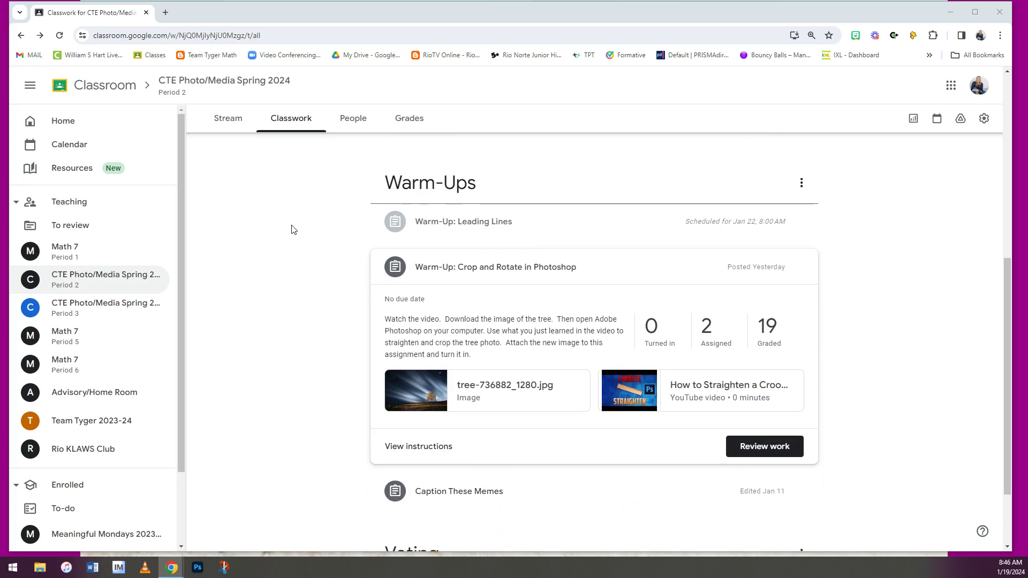
click(481, 387)
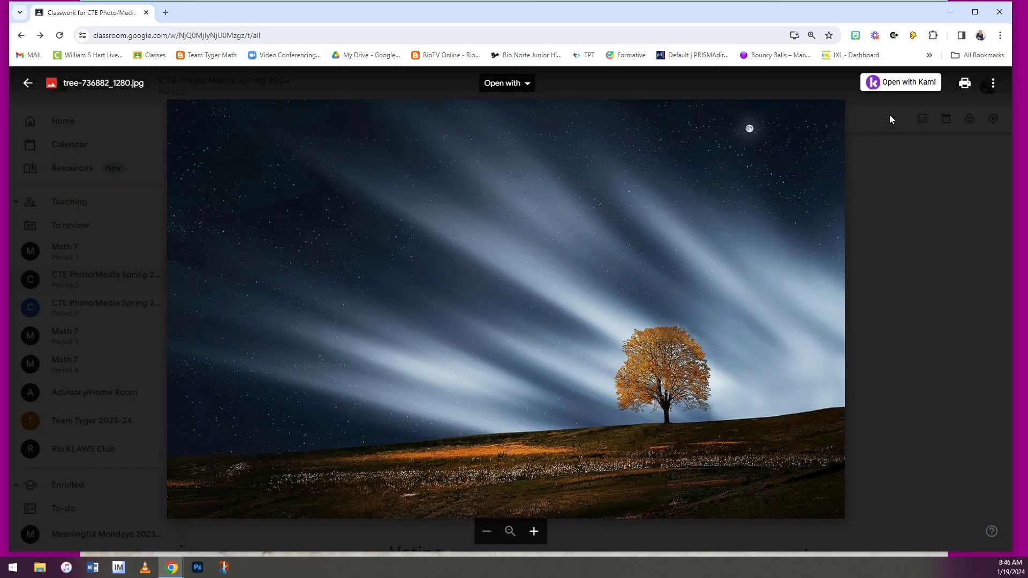
click(994, 84)
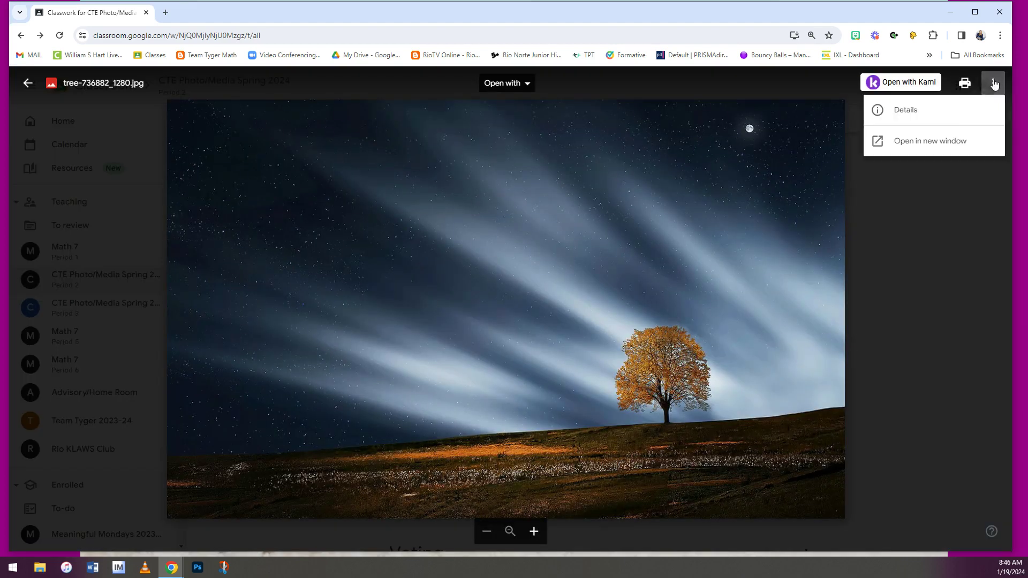
click(951, 142)
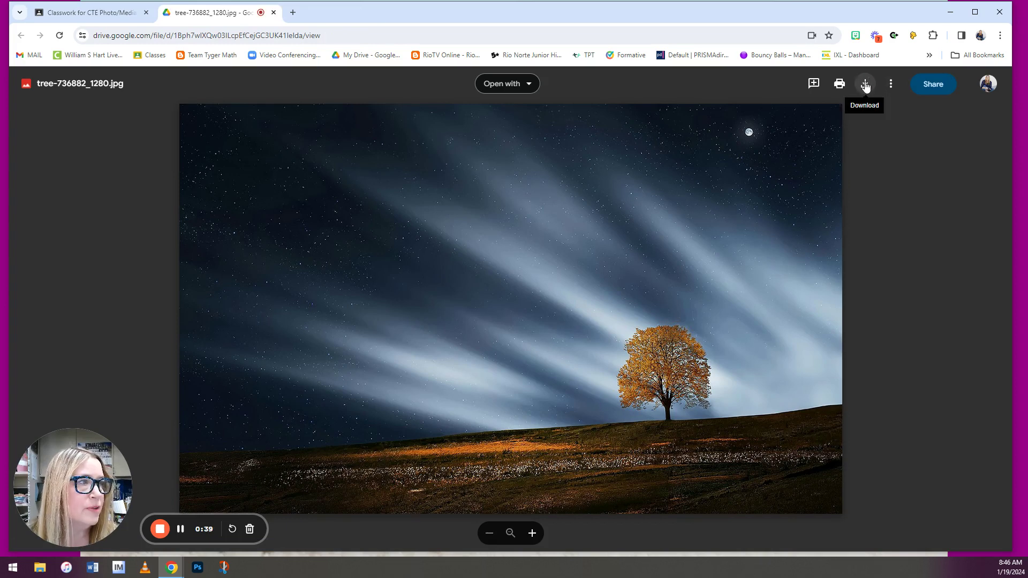
click(864, 84)
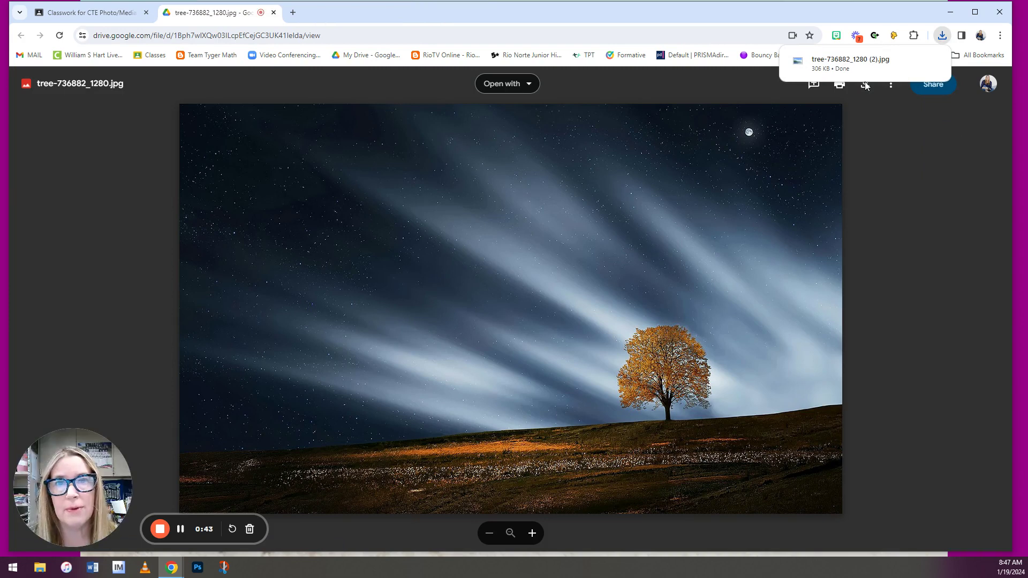
click(947, 13)
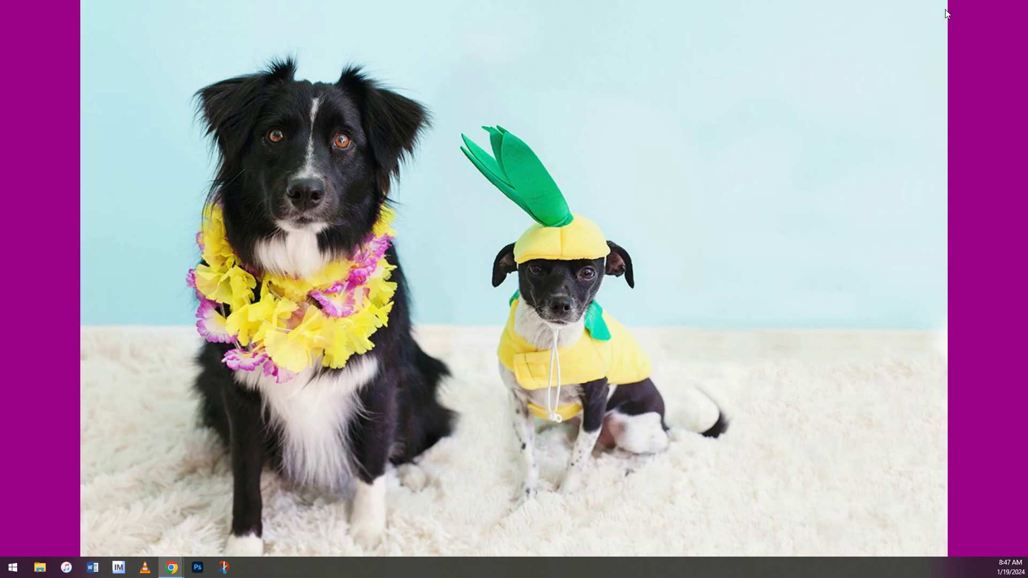
Launch Adobe Photoshop 2023 from the Start menu
click(14, 569)
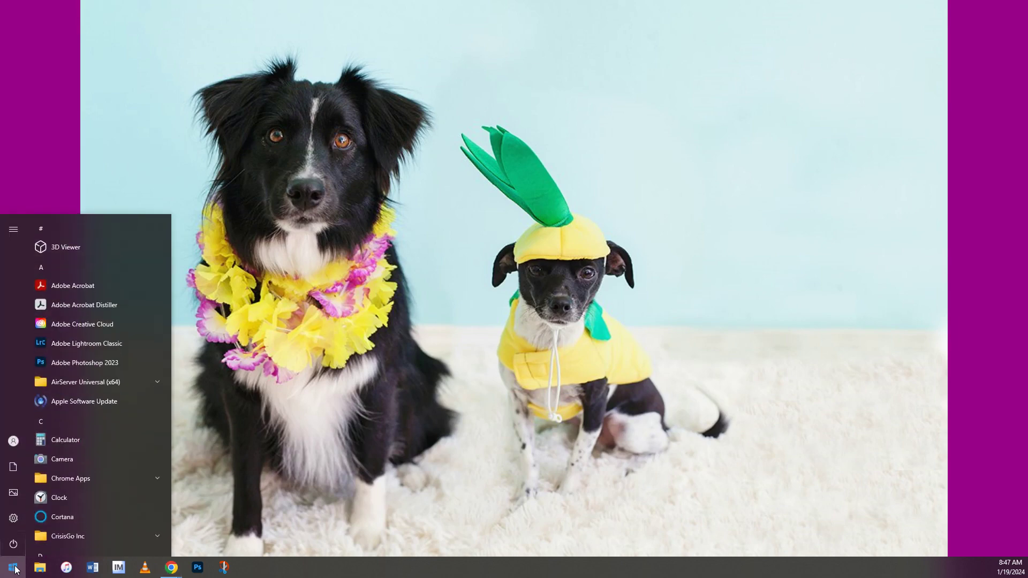
click(99, 369)
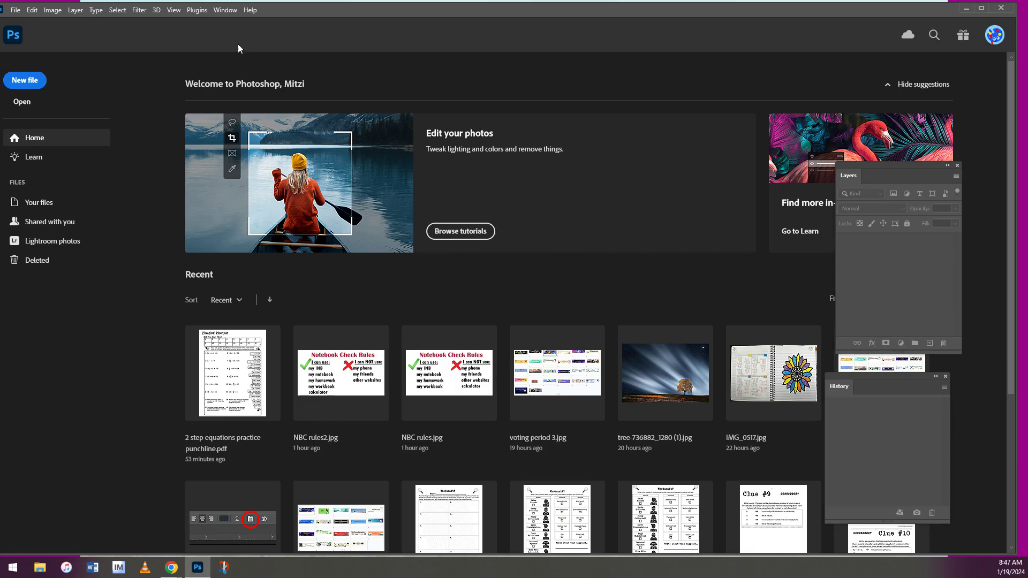
Open tree-736882_1280 (2).jpg from the Downloads folder
click(20, 8)
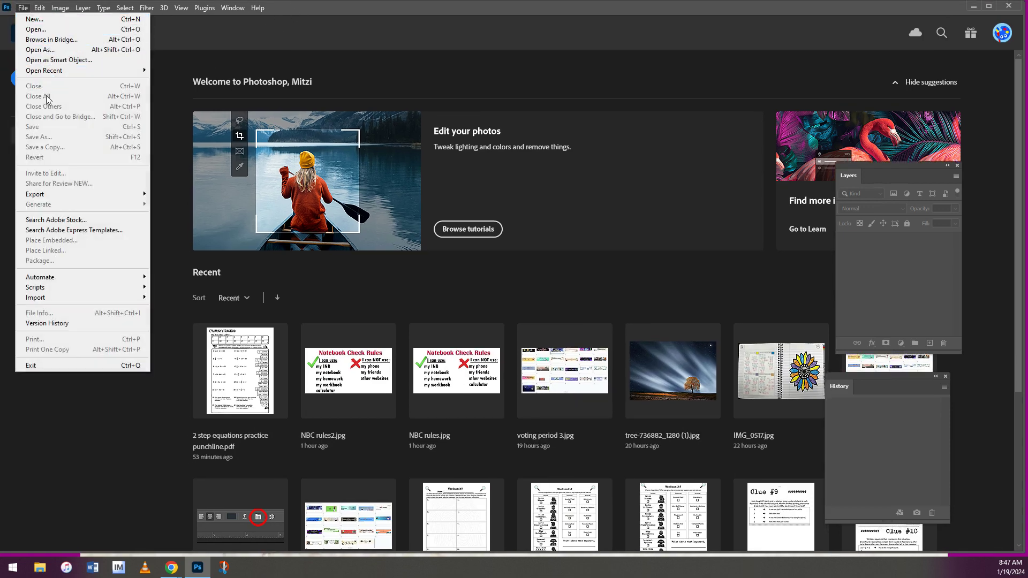
click(43, 29)
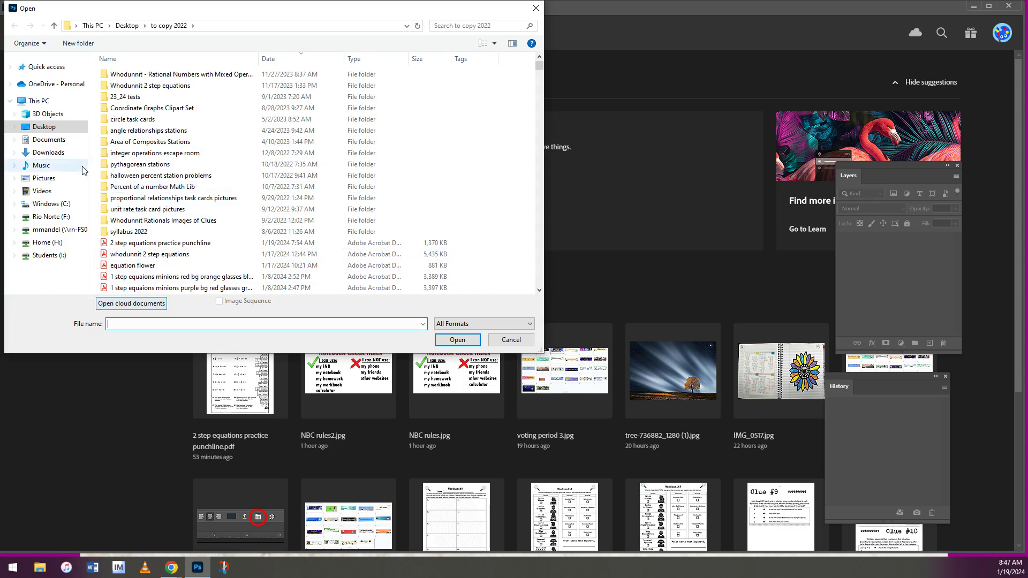
click(65, 153)
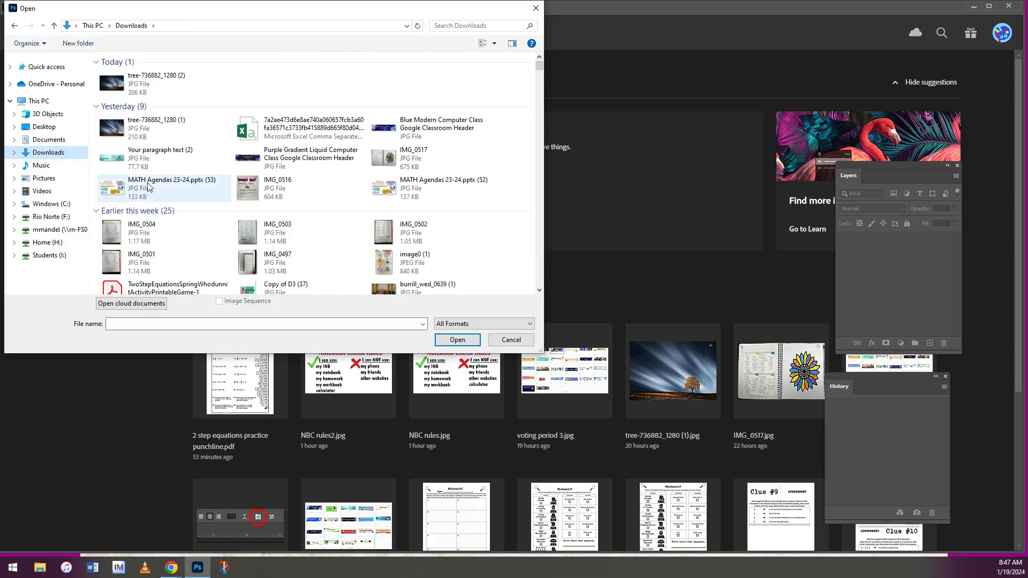
click(114, 86)
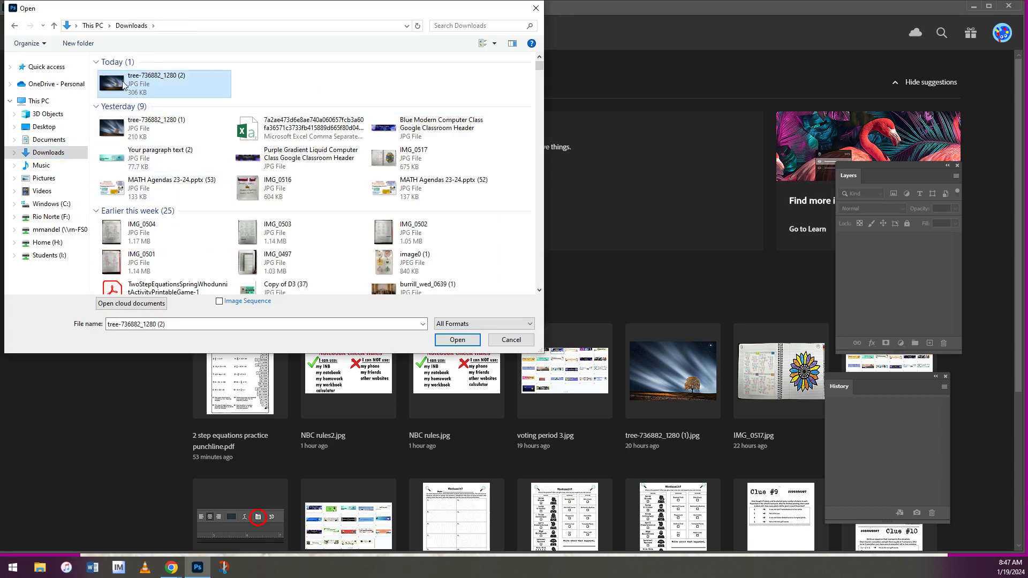
click(445, 338)
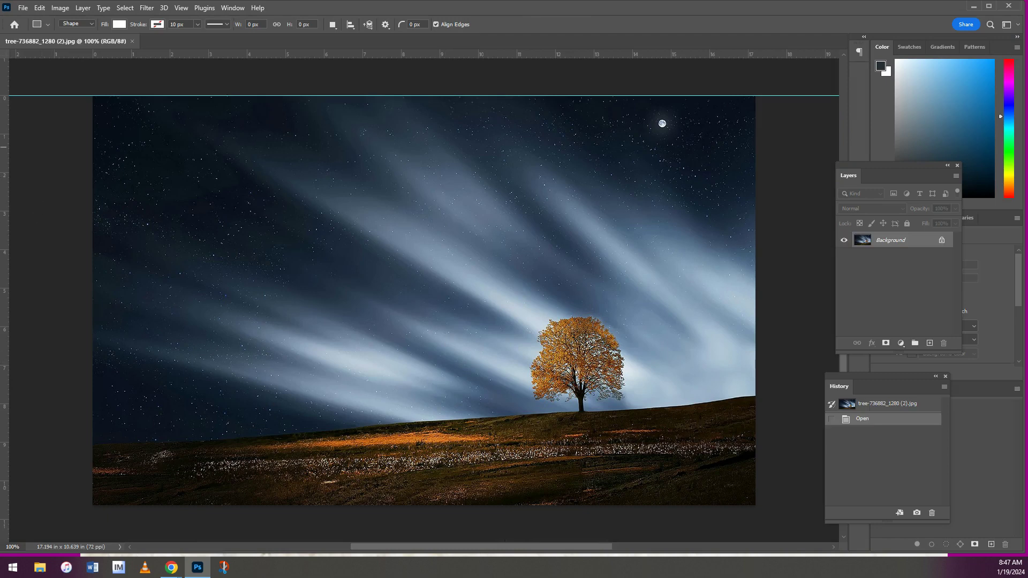
With the Crop tool, rotate the photo about -4.2° inside the crop frame
mouse_move(40, 111)
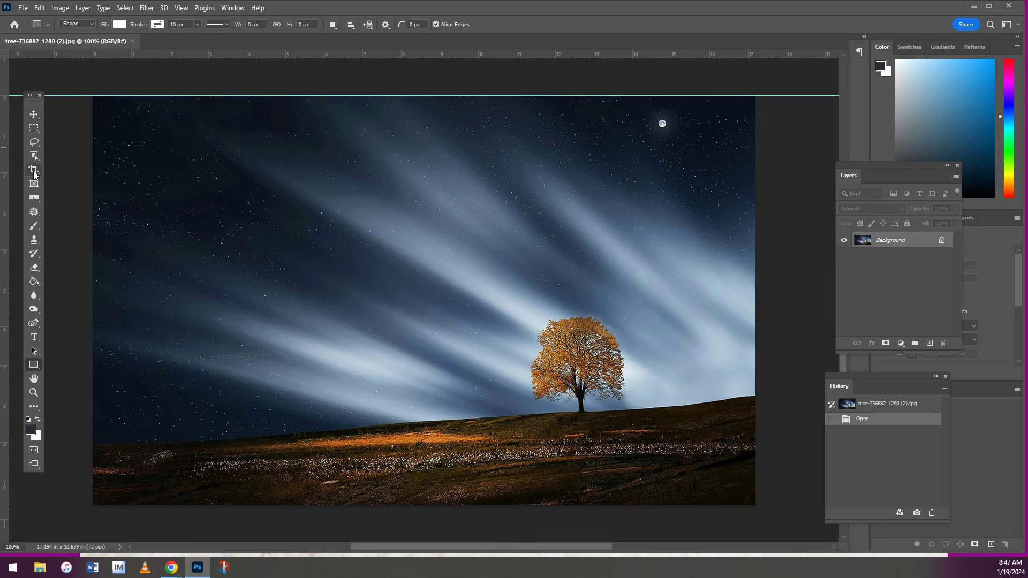
click(34, 171)
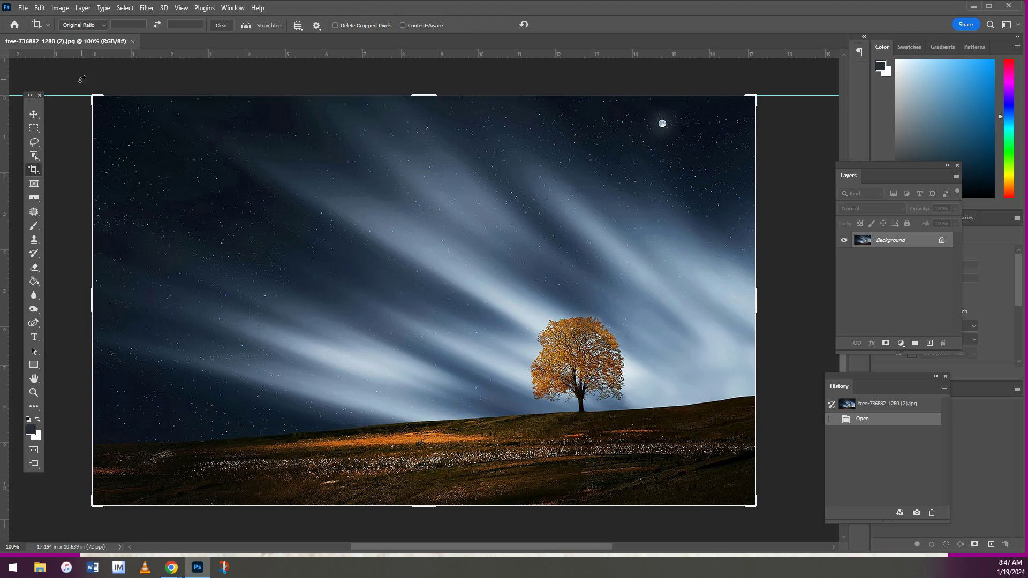
mouse_move(85, 81)
mouse_down()
mouse_move(92, 120)
mouse_move(93, 91)
mouse_up()
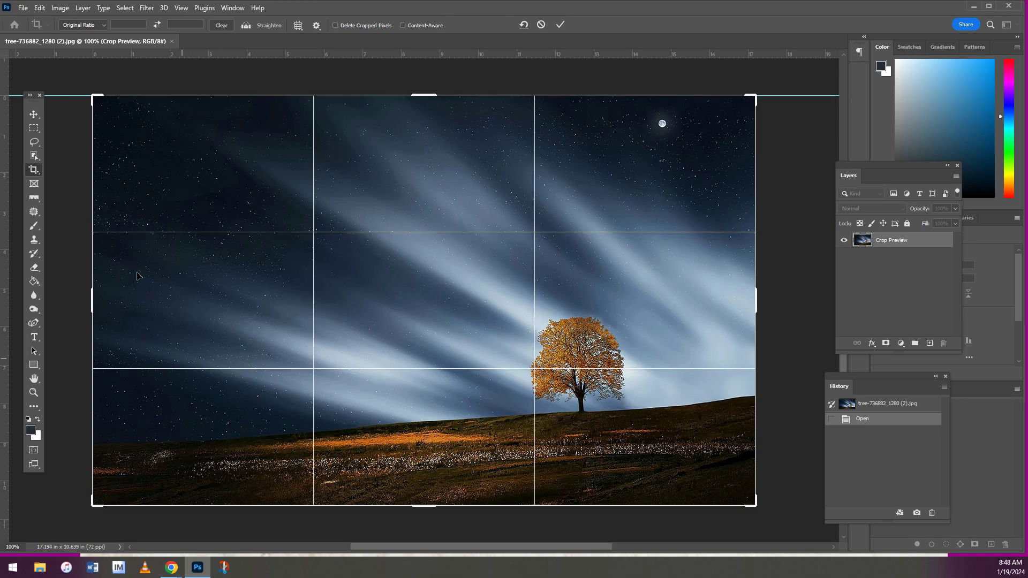
Level the photo at about 4.8°, pull in the crop corners, and commit the crop
drag(77, 89, 91, 56)
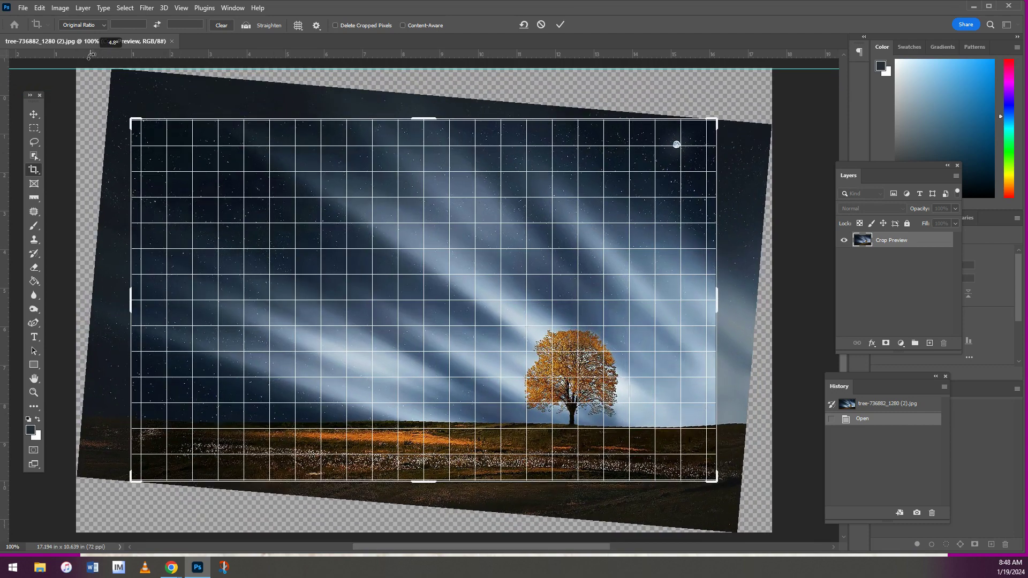
drag(90, 56, 91, 56)
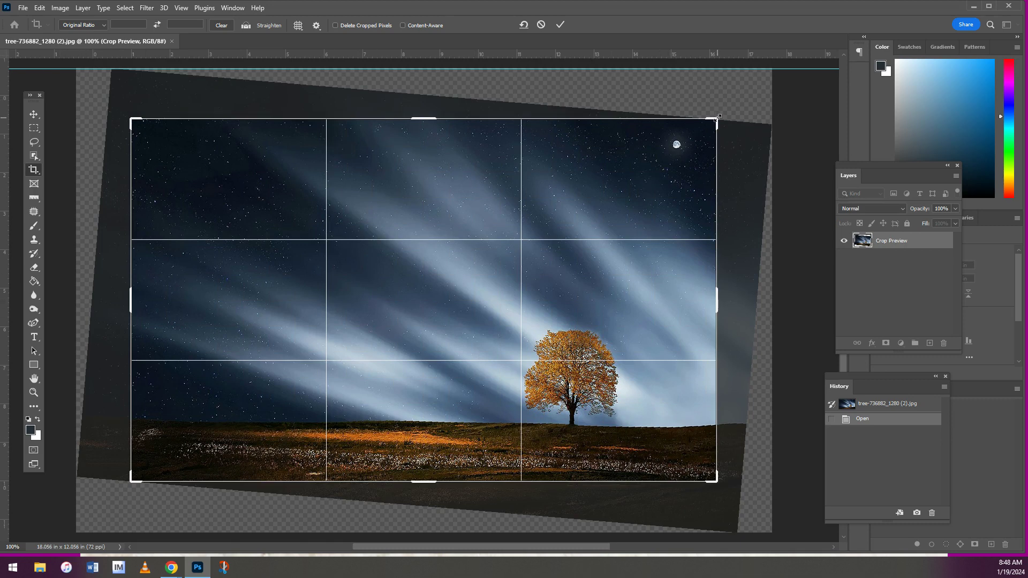
drag(719, 115, 681, 135)
drag(613, 216, 547, 216)
drag(165, 138, 175, 145)
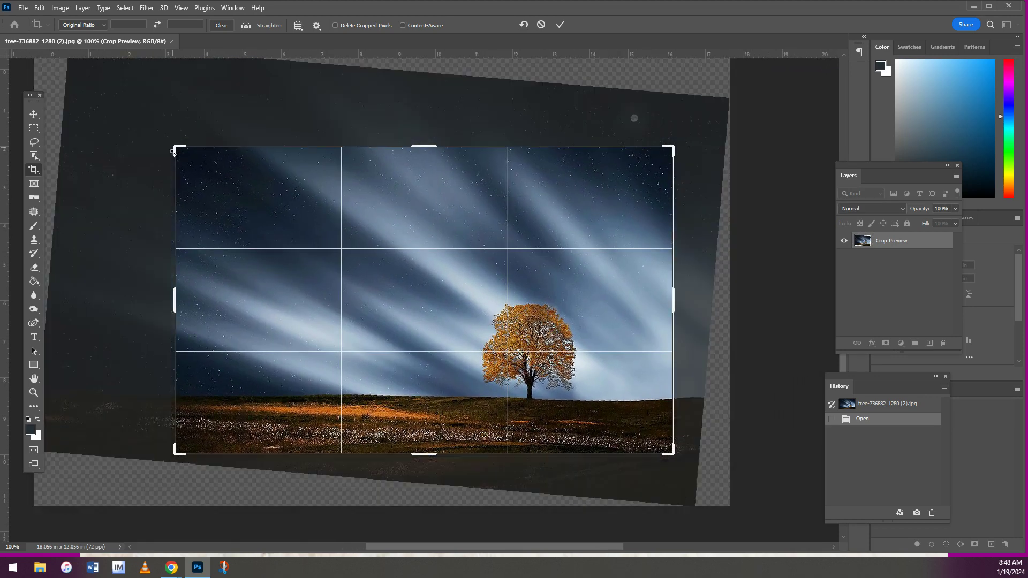
drag(239, 189, 238, 189)
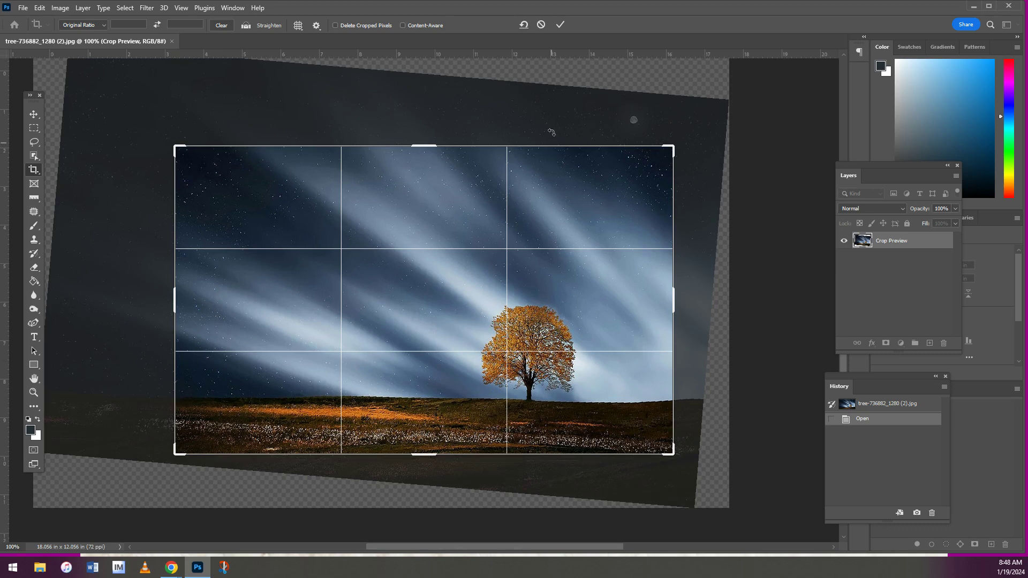
click(559, 25)
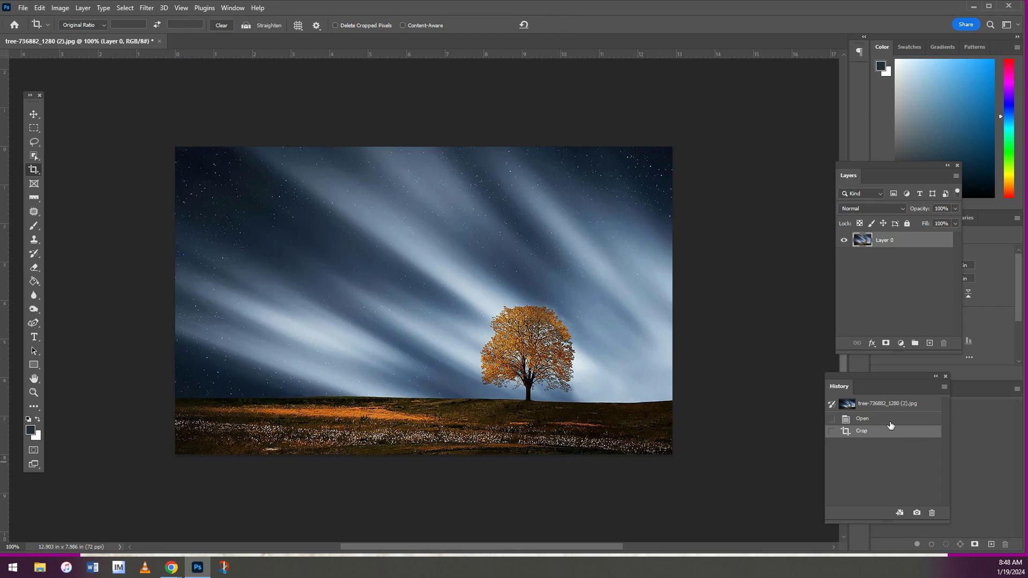
click(23, 8)
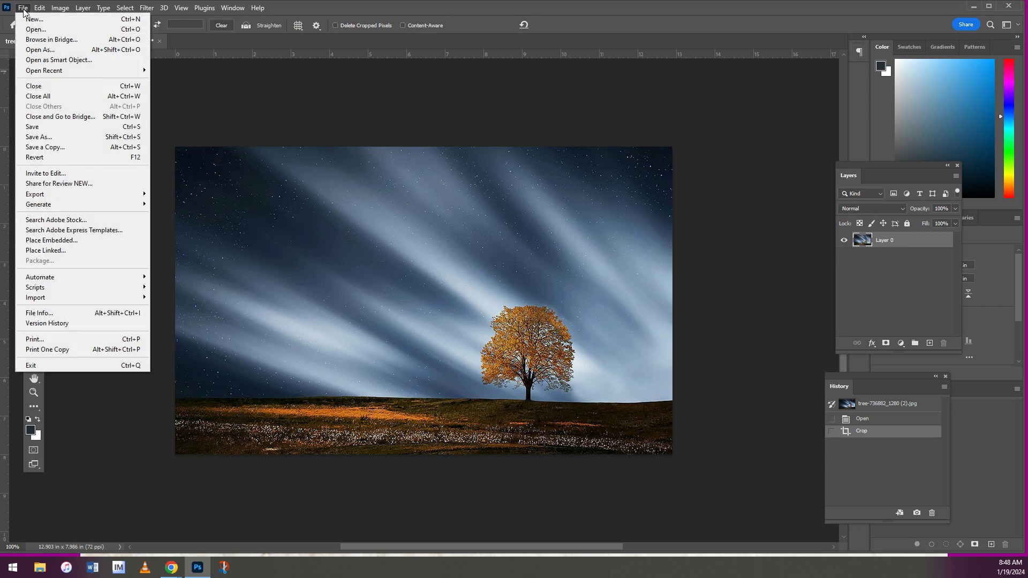
click(49, 137)
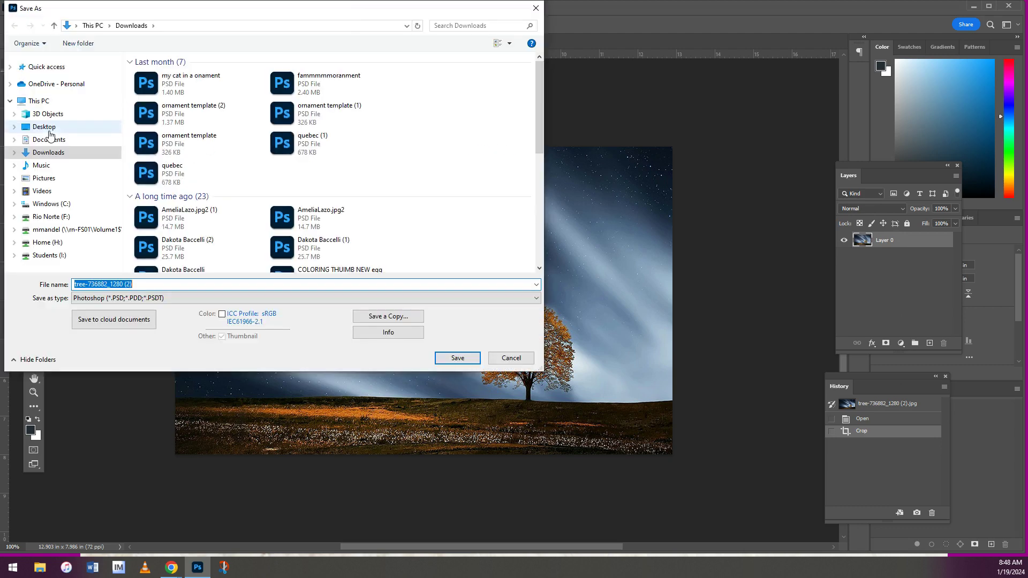
click(512, 358)
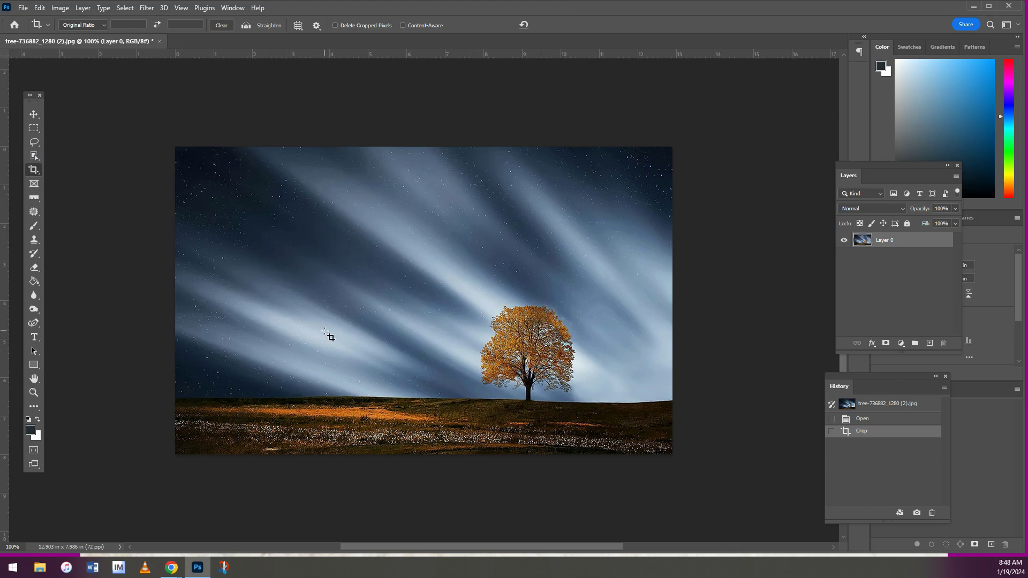
Flatten the image into one Background layer, save it, and minimize Photoshop
click(82, 8)
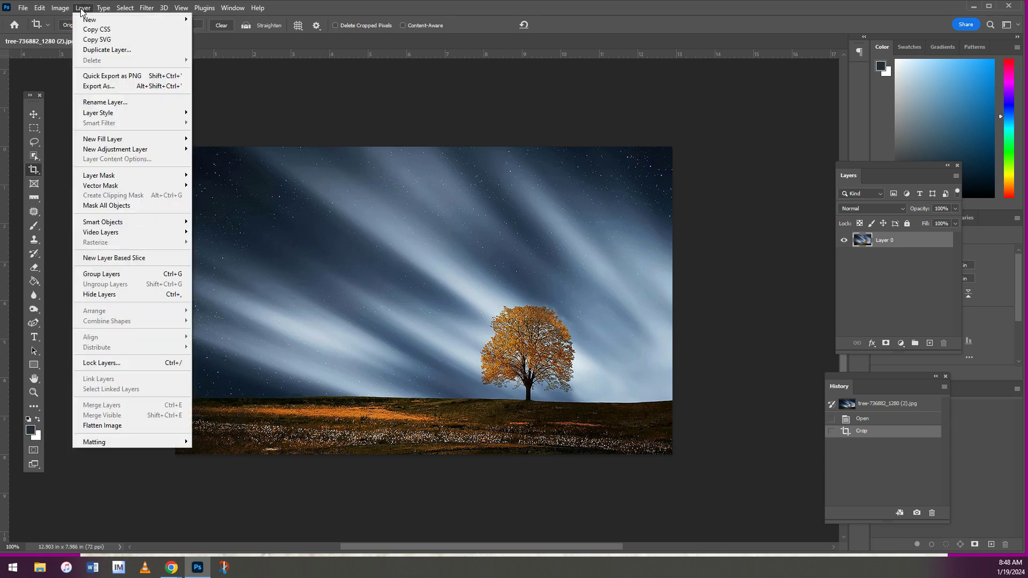
click(152, 426)
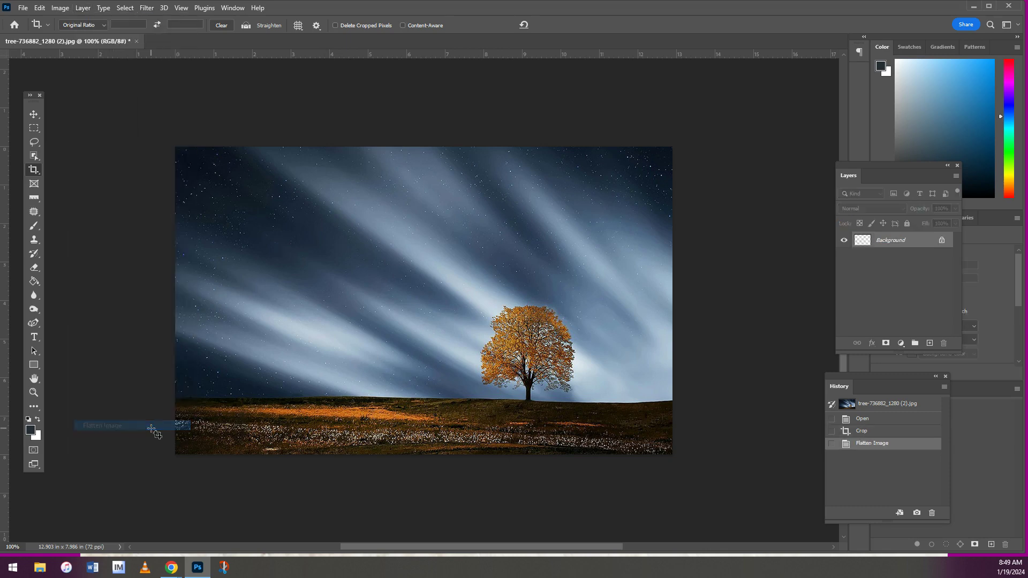
click(23, 9)
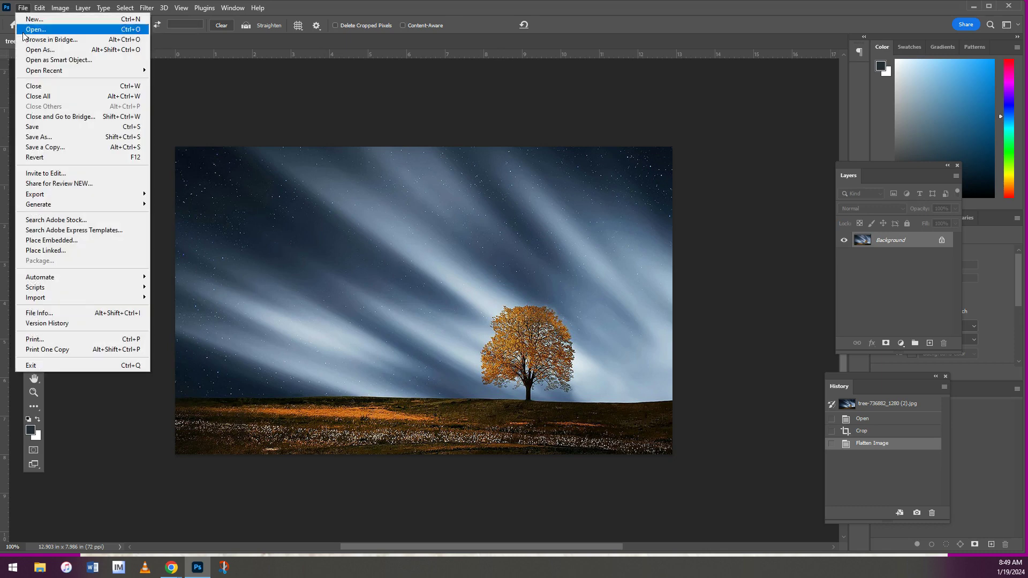
click(45, 131)
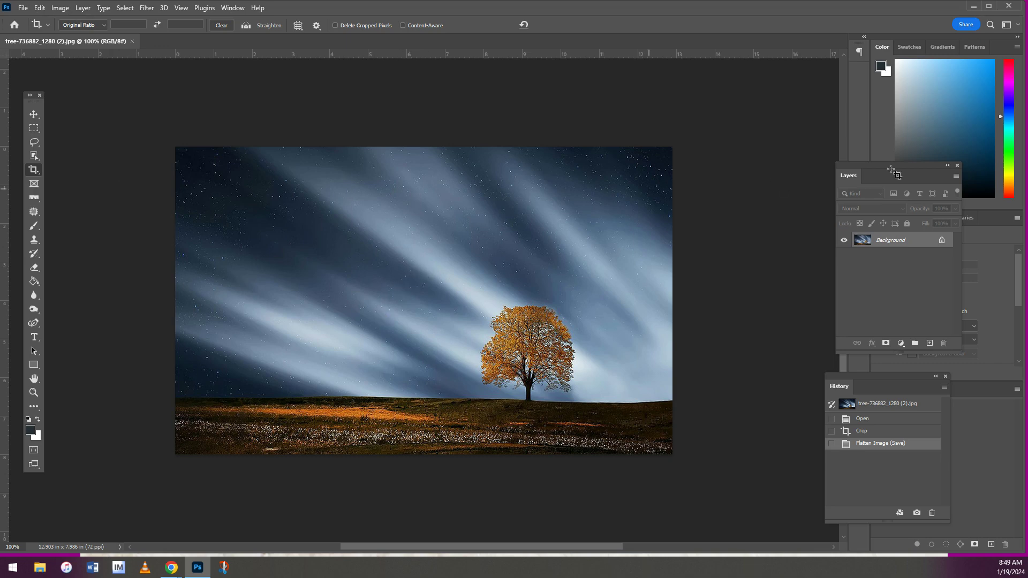
click(973, 6)
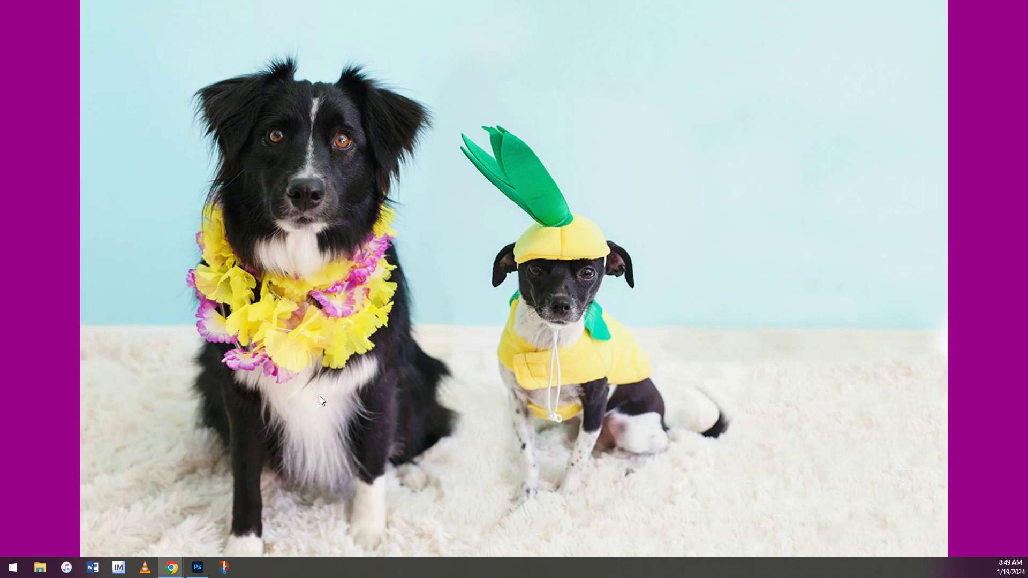
Return to Chrome, close the Drive image tab, and open the Warm-Up: Crop and Rotate instructions
mouse_move(165, 574)
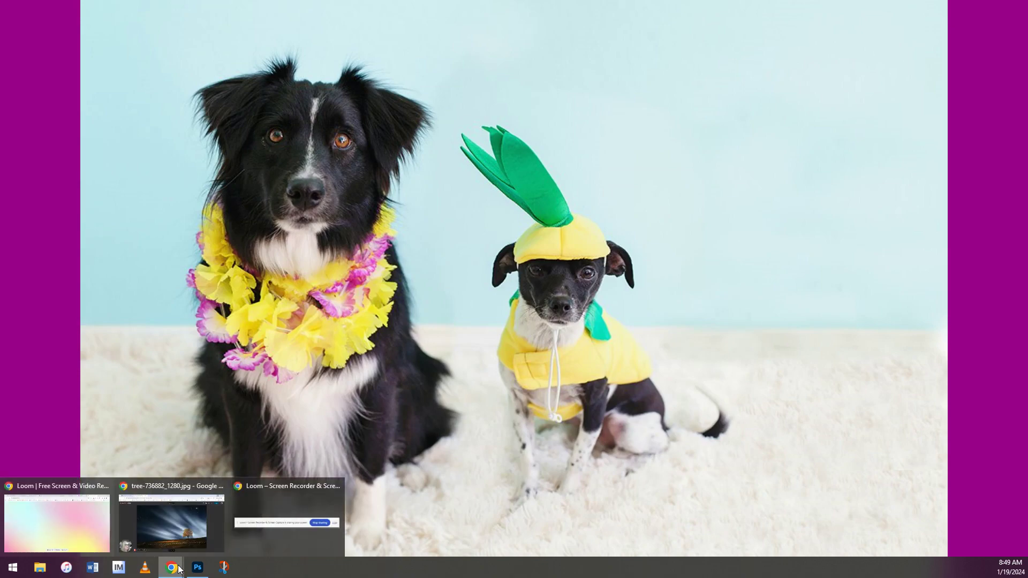
click(181, 537)
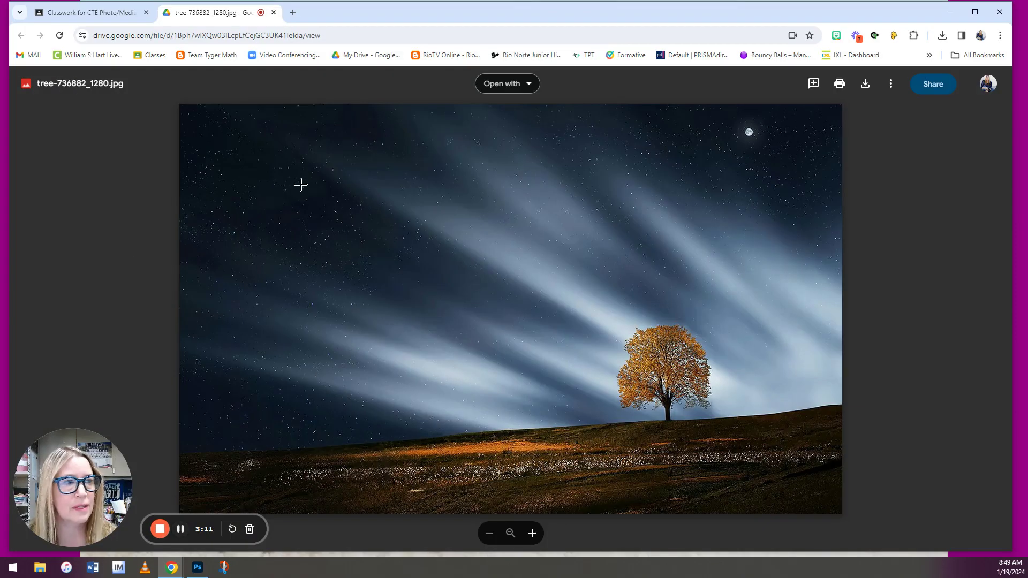
click(273, 12)
click(162, 237)
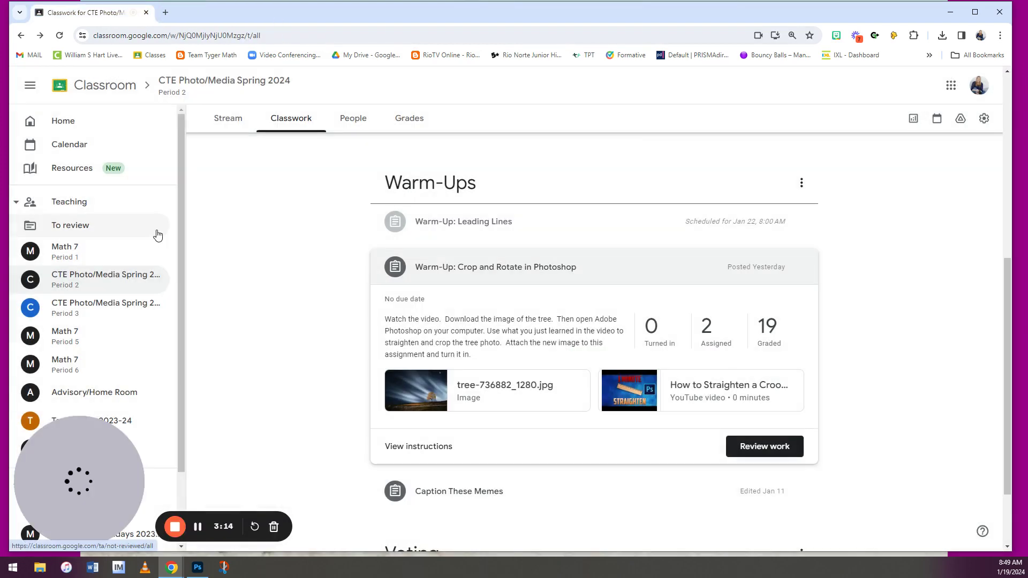
click(433, 447)
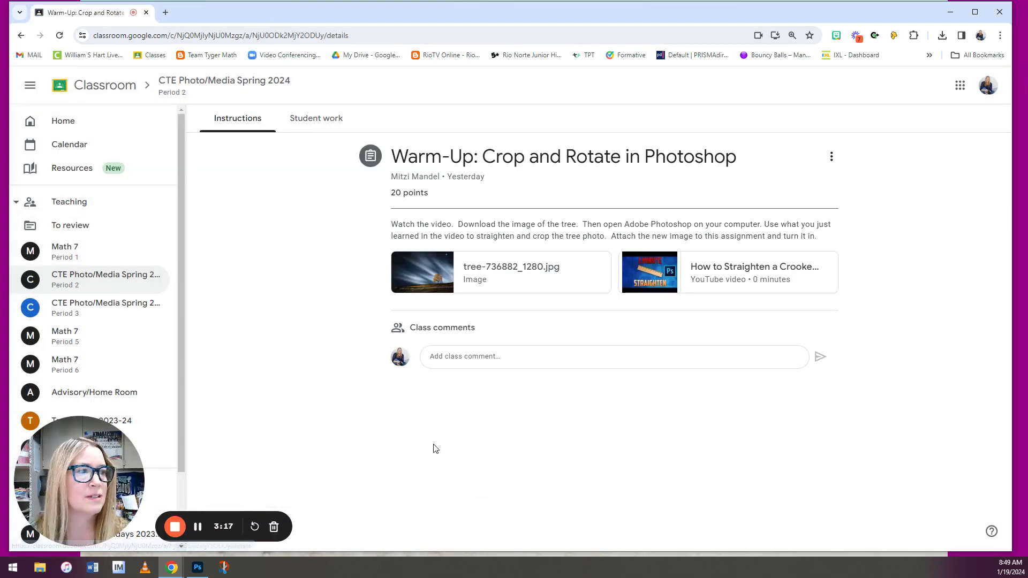